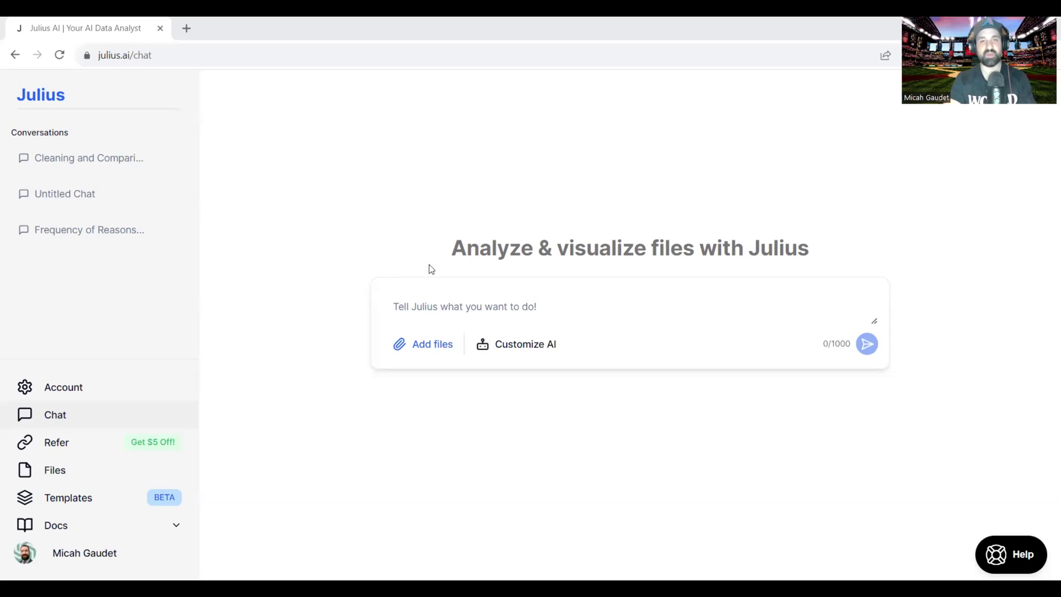
Step: Upload Dunwoody_2021_Budget and Dunwoody_2022_Budget from the computer into a new chat
left_click(407, 357)
left_click(393, 374)
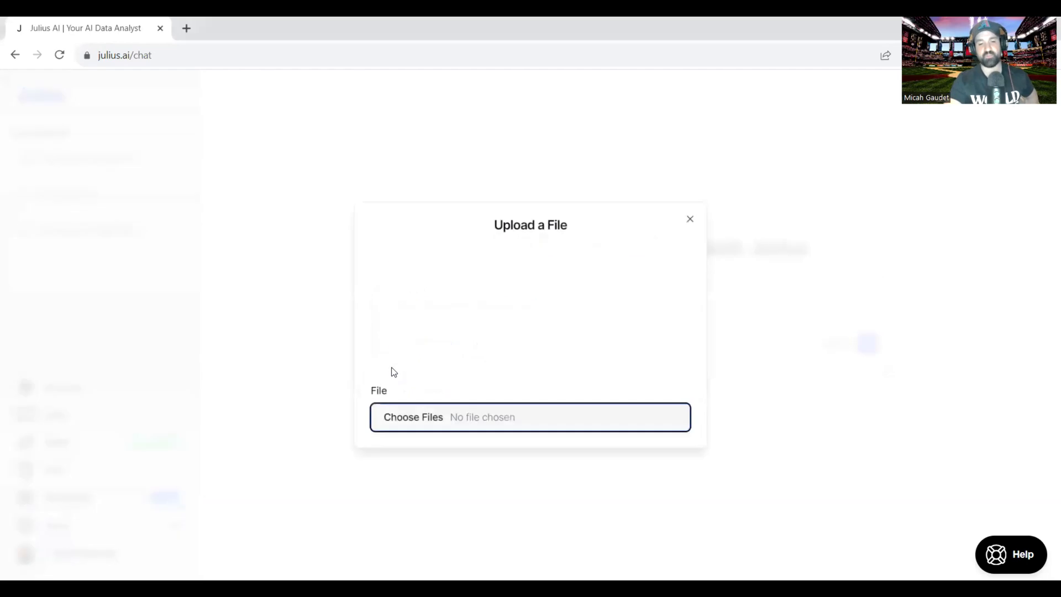
left_click(406, 418)
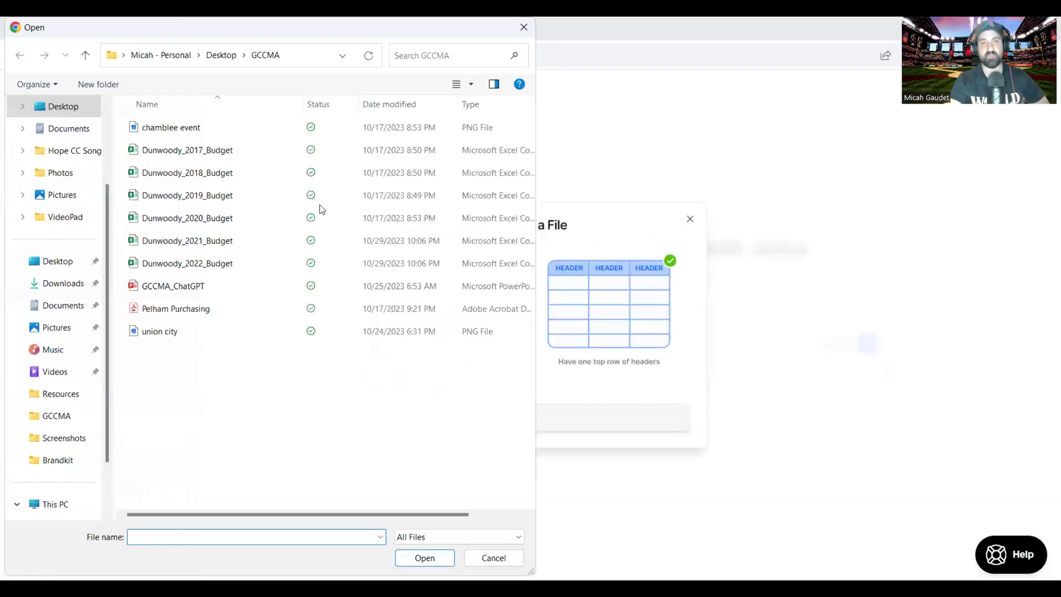
left_click(173, 247)
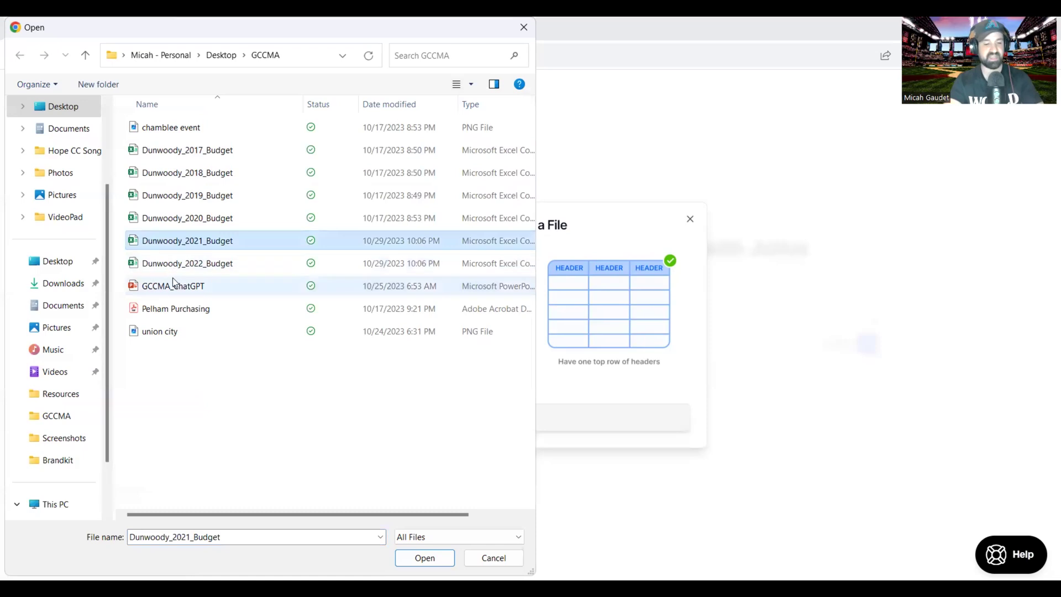
left_click(182, 266, "ctrl")
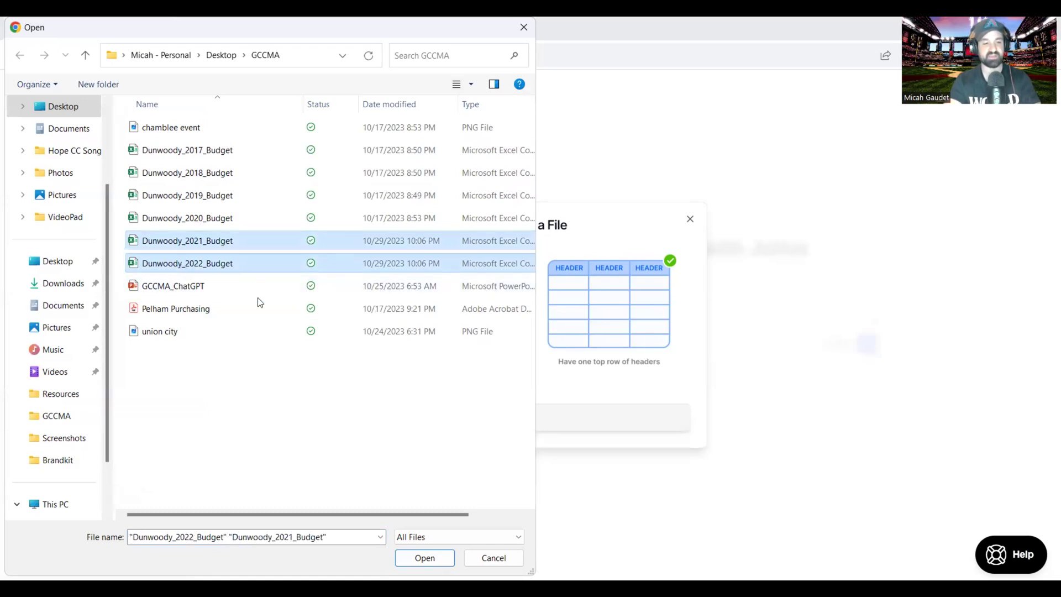
left_click(424, 558)
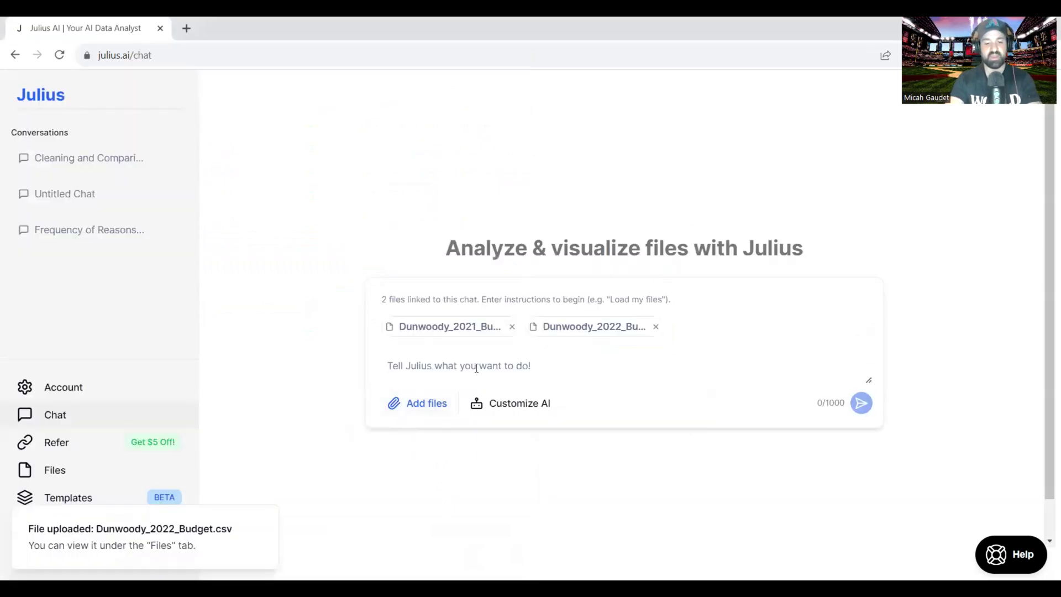
Step: Ask Julius 'please give me insights into the revenues for dunwoody ga'
left_click(476, 368)
type("please ")
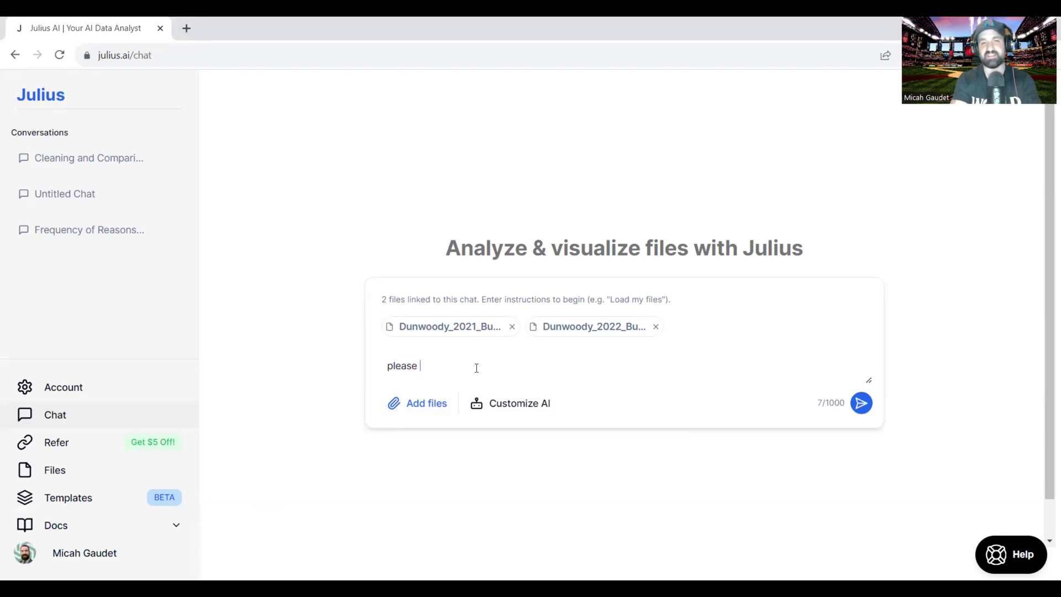
type("give")
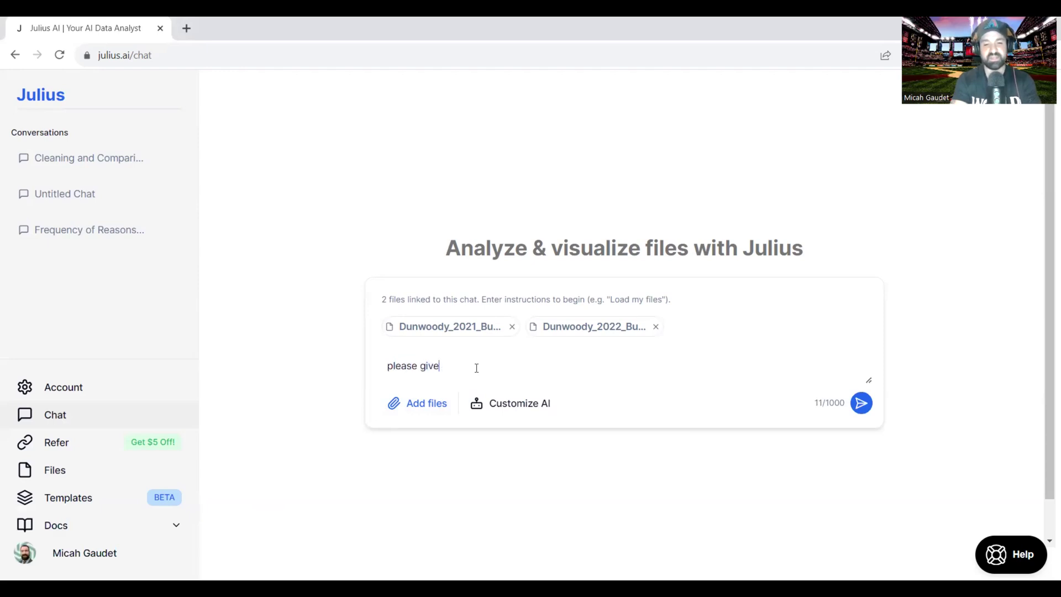
type(" me insights ")
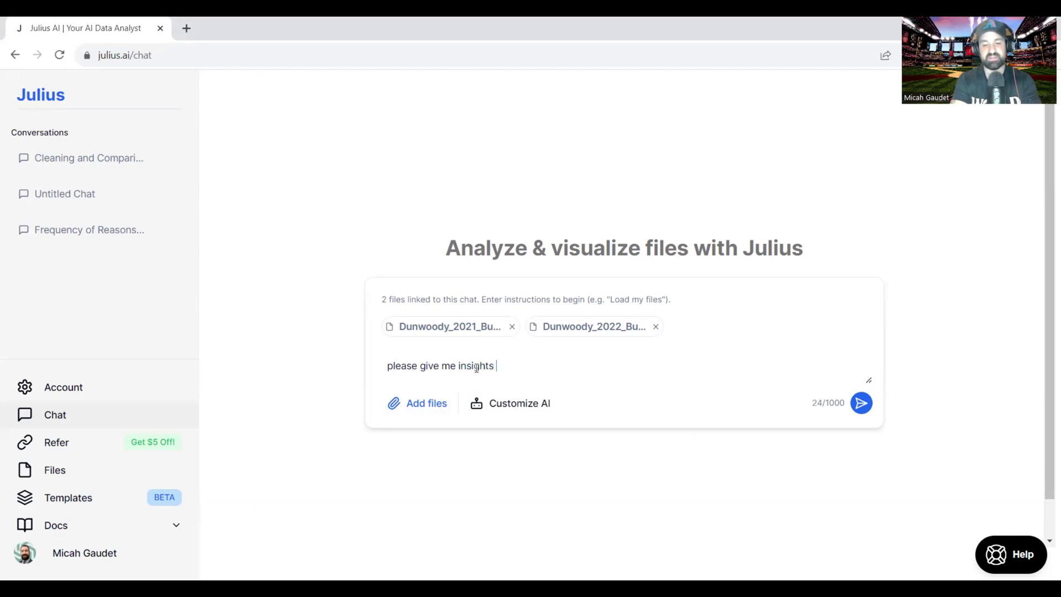
type("into the revenue")
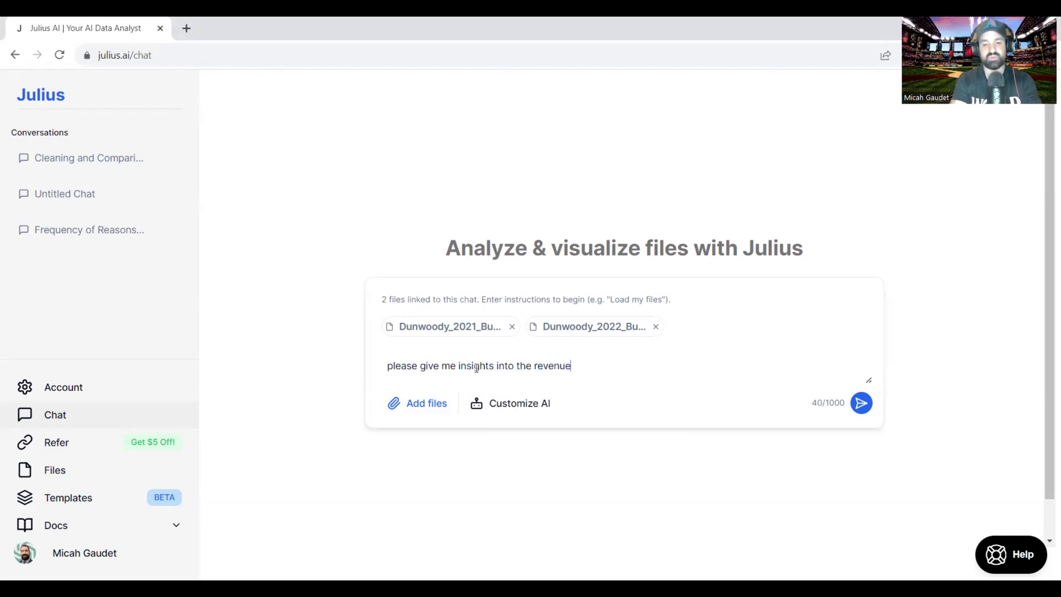
type("s for dunwoody ga")
key("Return")
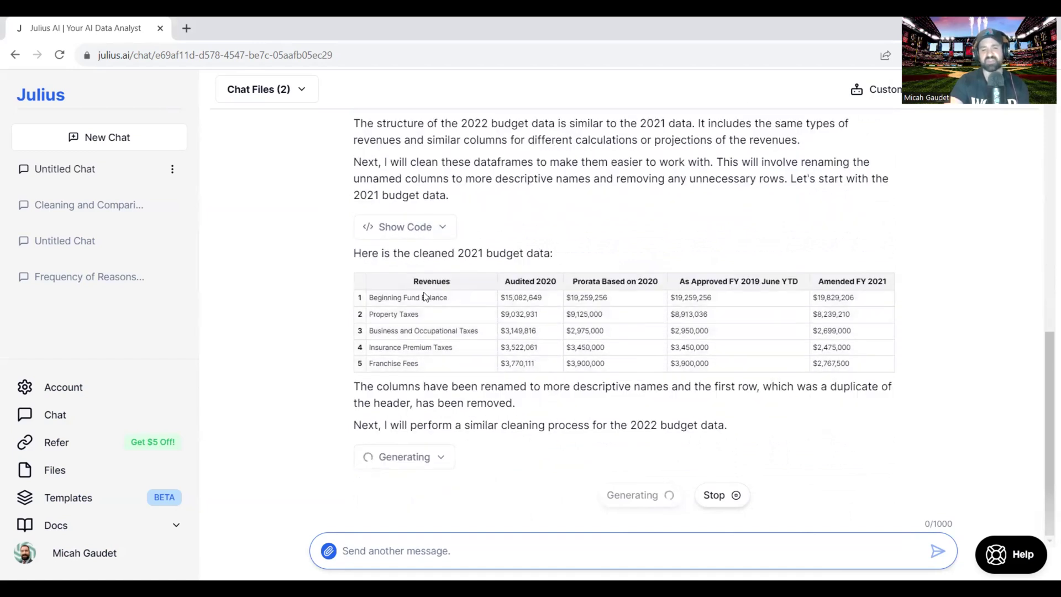
Step: Highlight the cleaned 2021 budget table, then dismiss the context menus while the comparison generates
left_click_drag(418, 281, 885, 357)
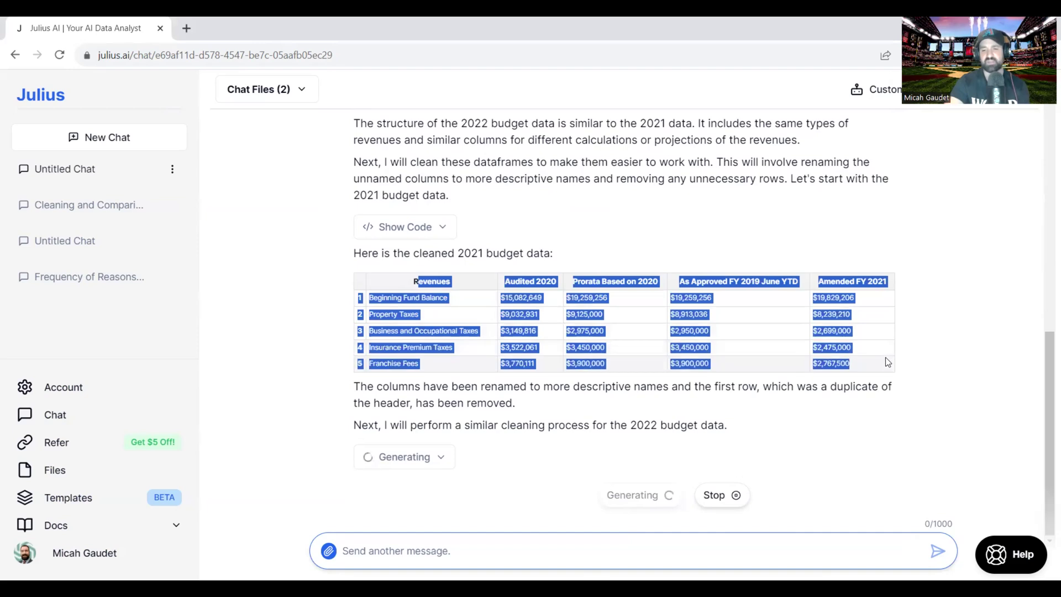
right_click(744, 324)
left_click(391, 279)
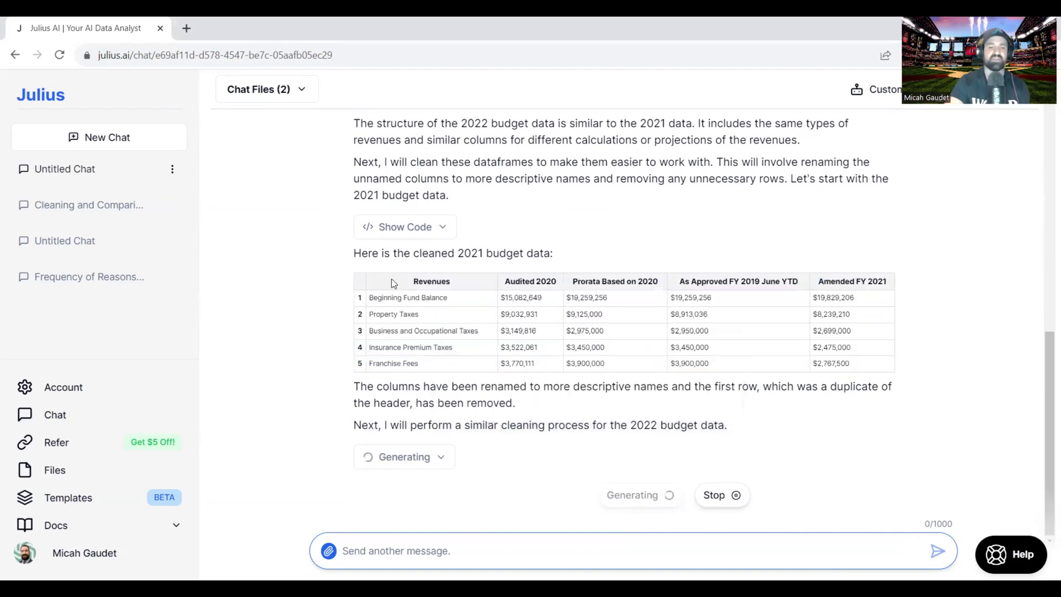
right_click(392, 278)
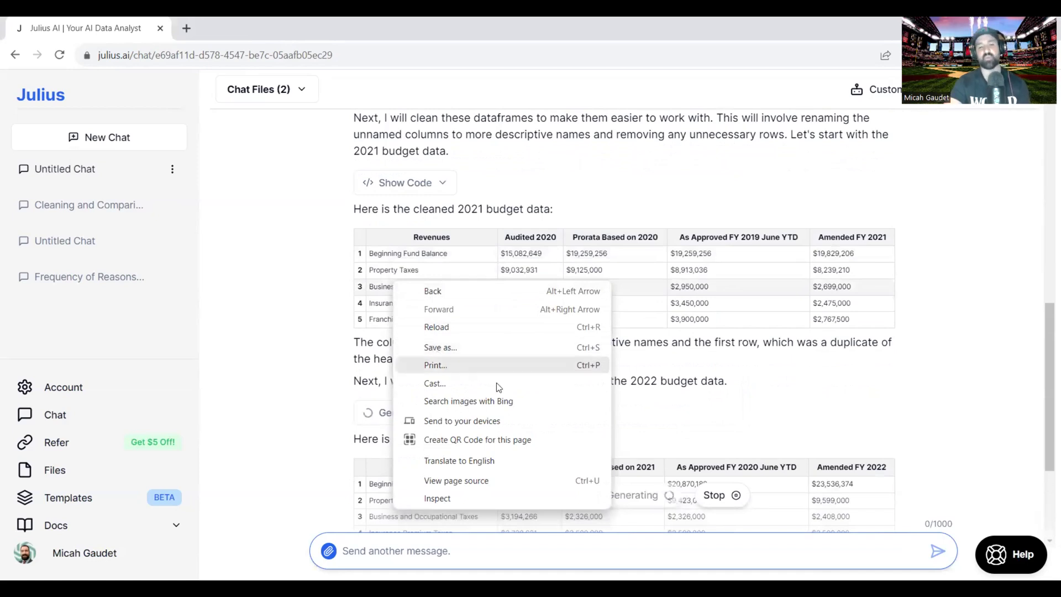
left_click(715, 436)
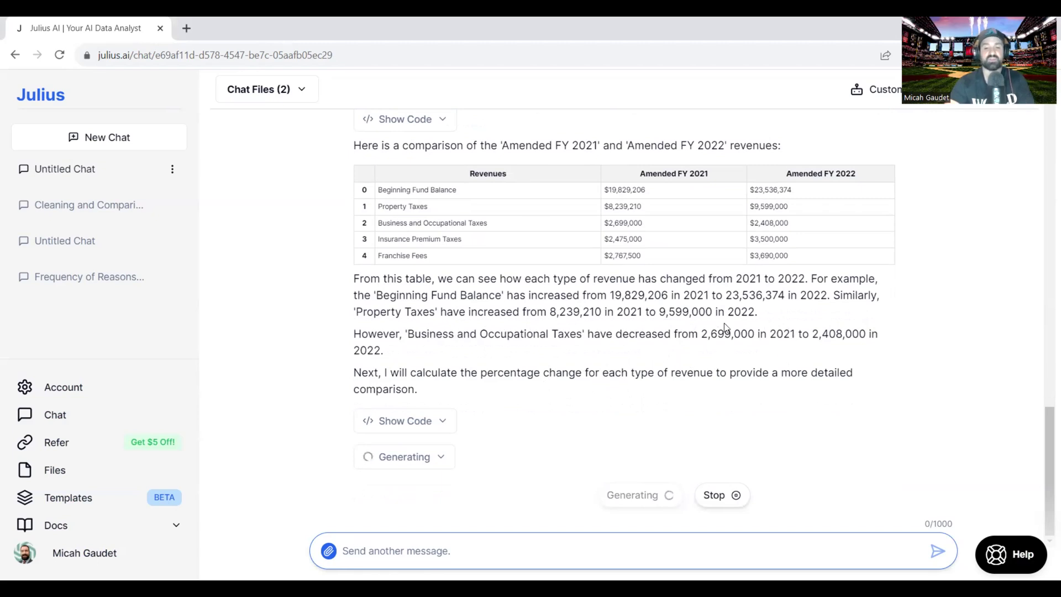
Step: Read the percentage-change table, e.g. 18.70% for Beginning Fund Balance, and closing summary
scroll(531, 352, "up", 2)
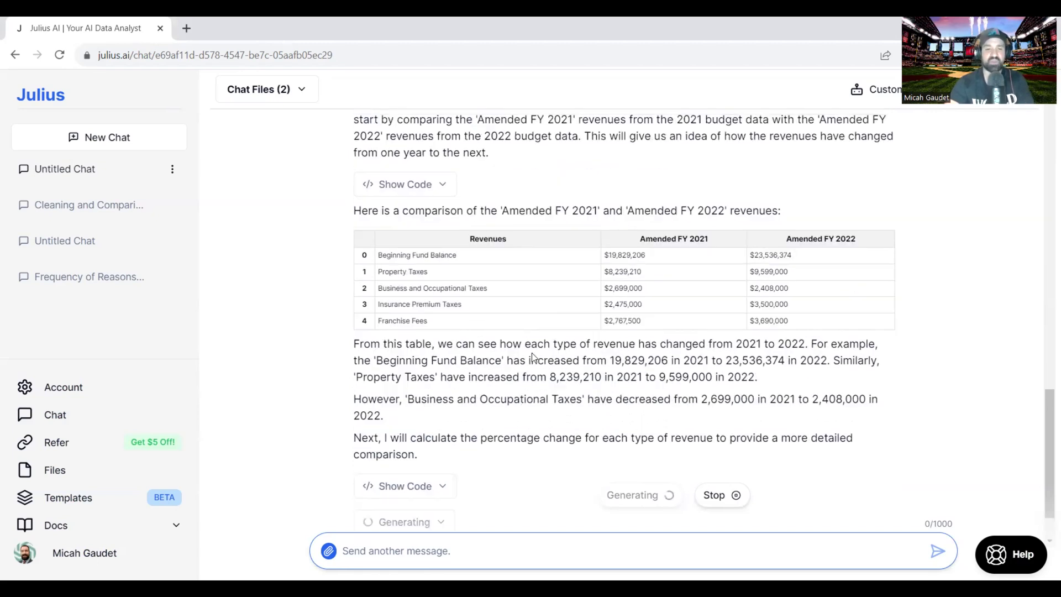
scroll(532, 352, "up", 3)
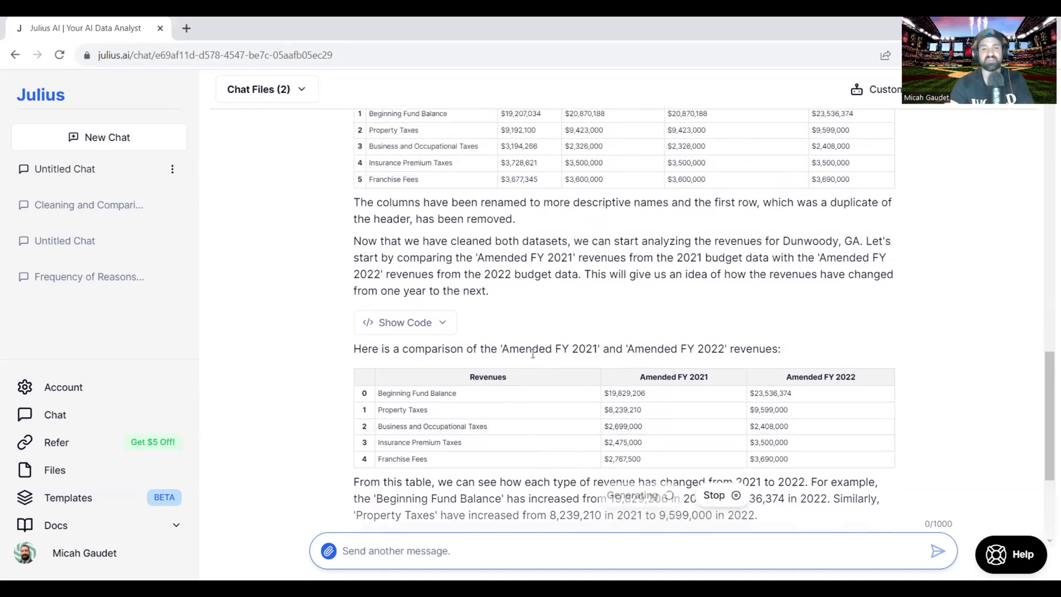
scroll(533, 362, "up", 2)
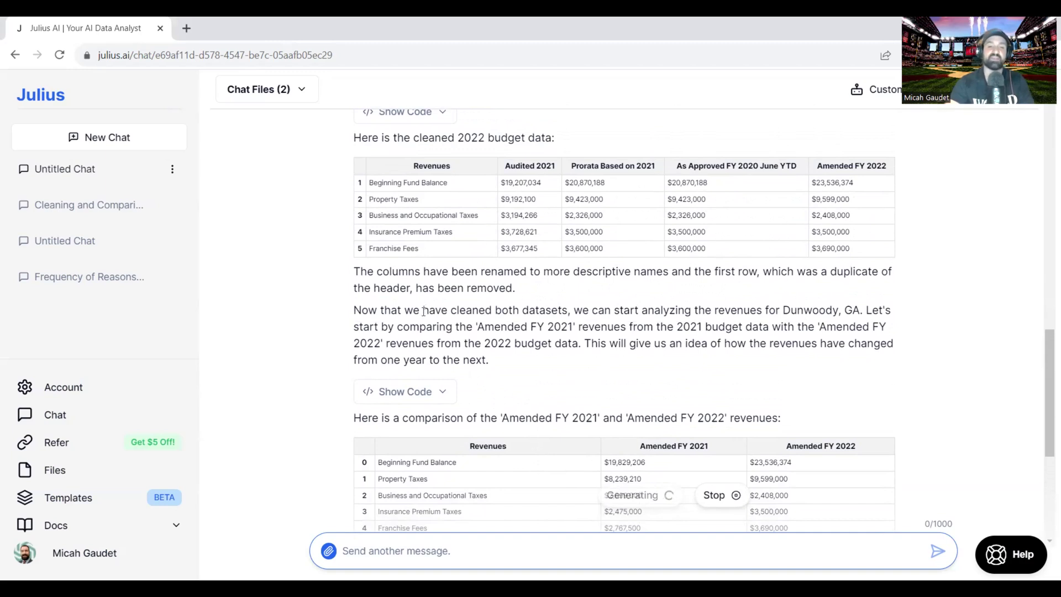
scroll(431, 326, "up", 3)
scroll(437, 345, "up", 1)
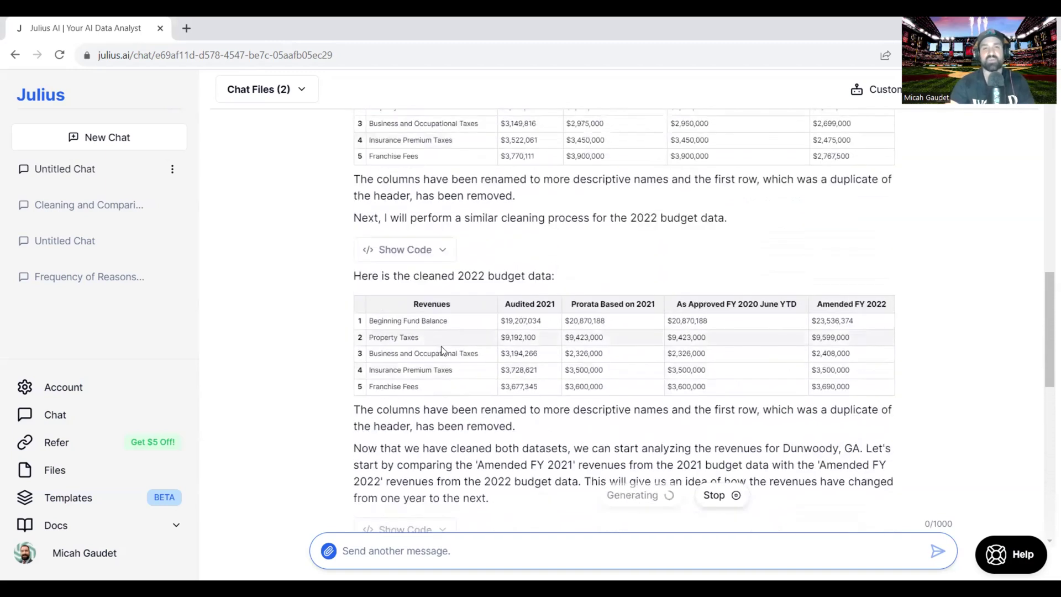
scroll(441, 352, "down", 10)
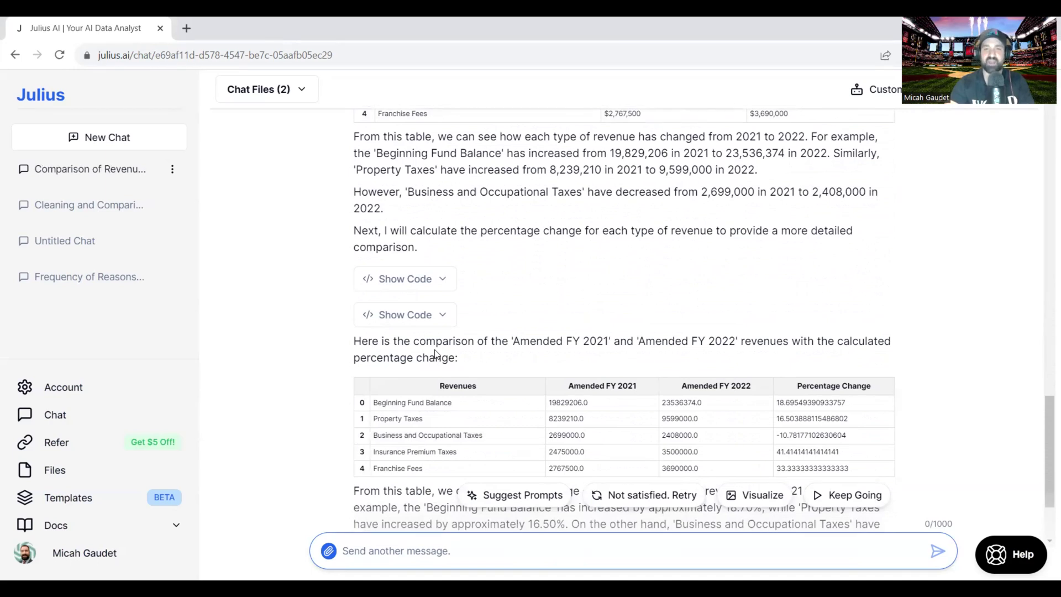
scroll(460, 353, "down", 3)
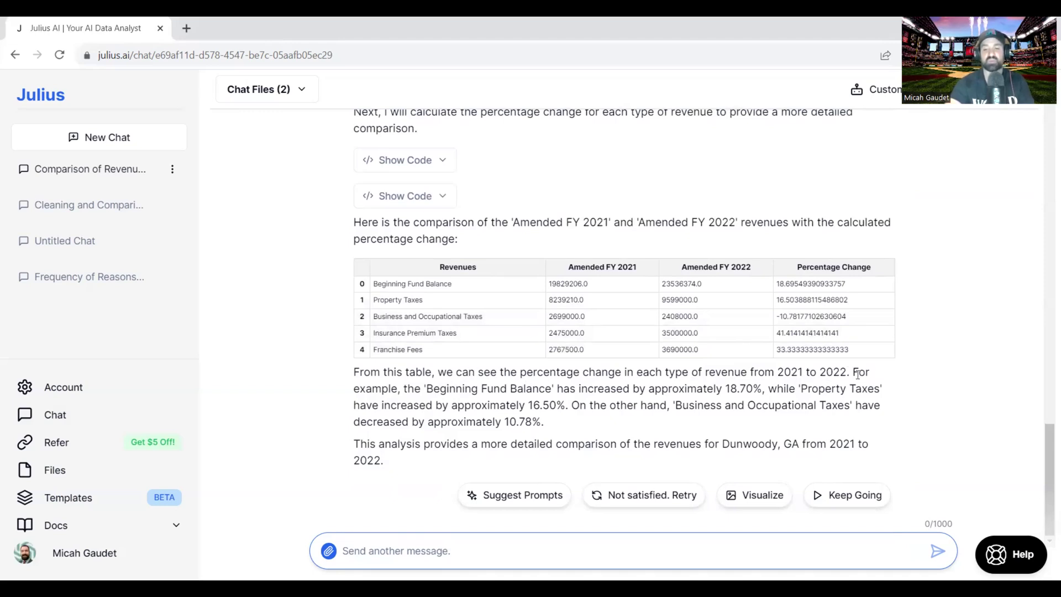
Step: Generate a bar chart of revenue percentage changes and enlarge it to read the axis labels
left_click(747, 494)
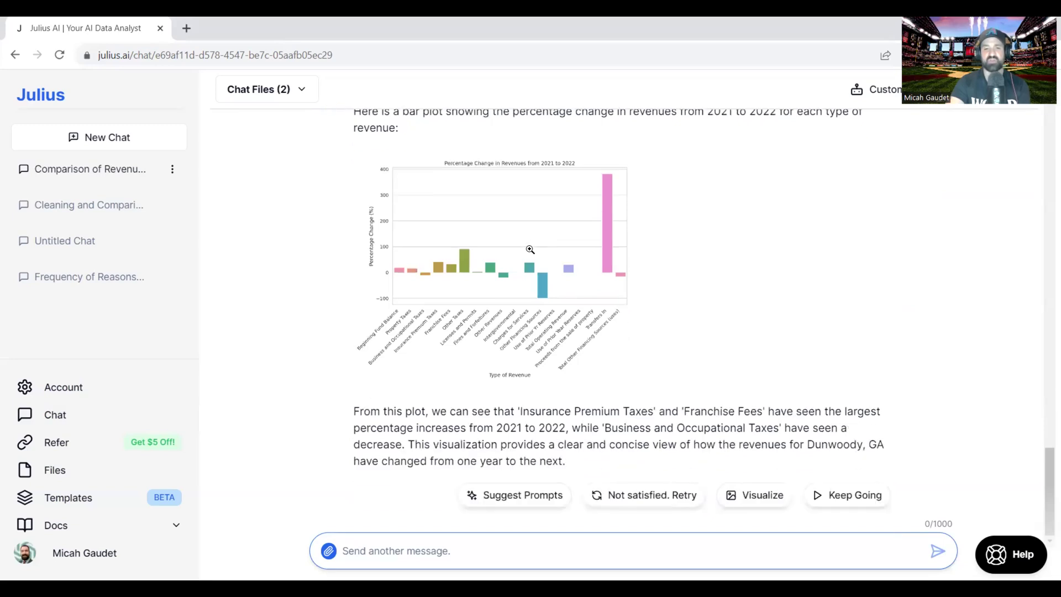
left_click(547, 276)
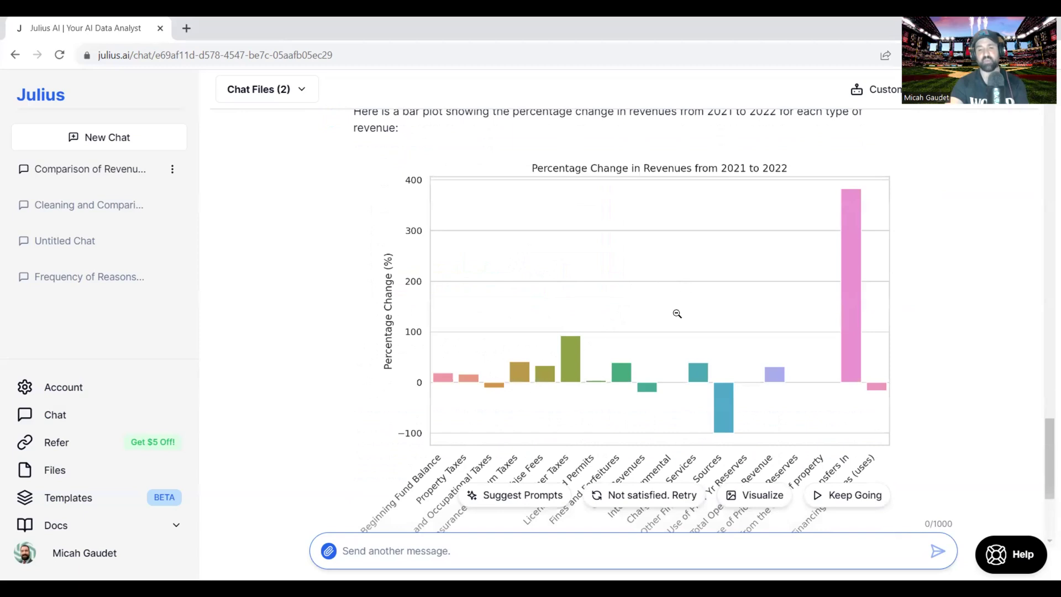
scroll(682, 360, "down", 1)
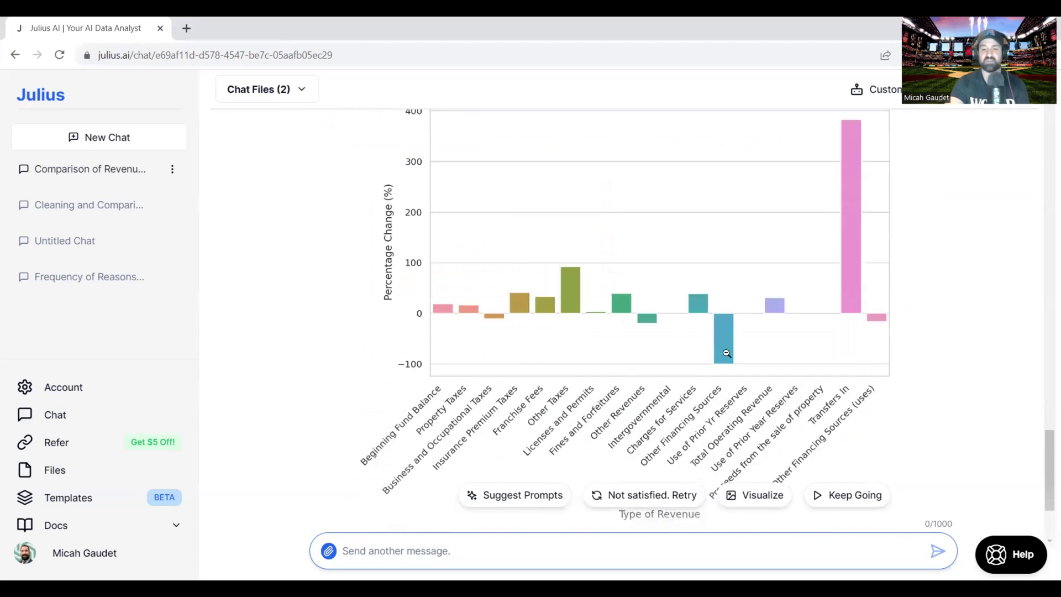
scroll(741, 386, "down", 1)
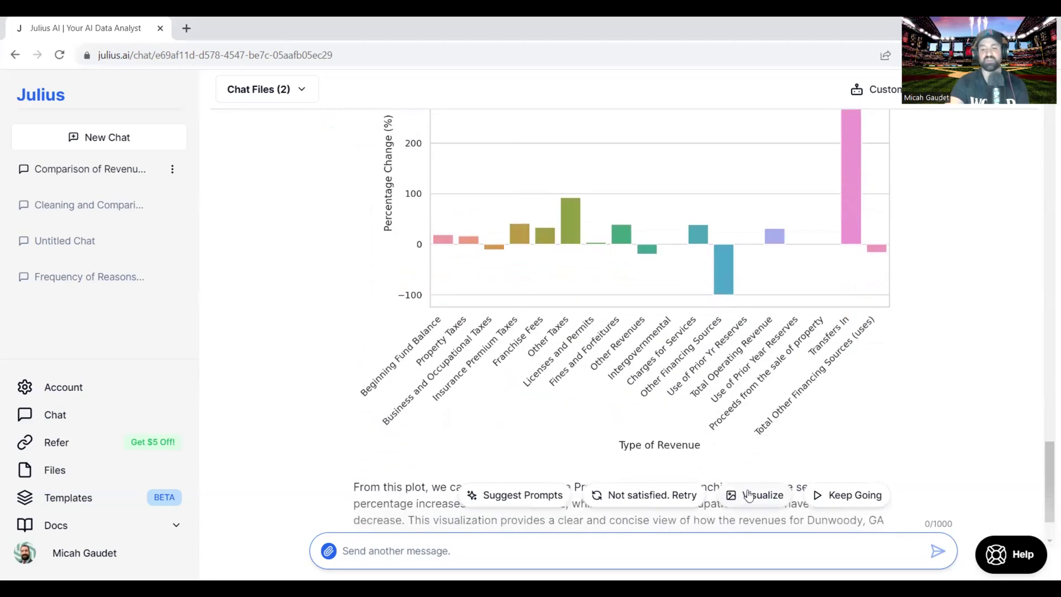
left_click(781, 500)
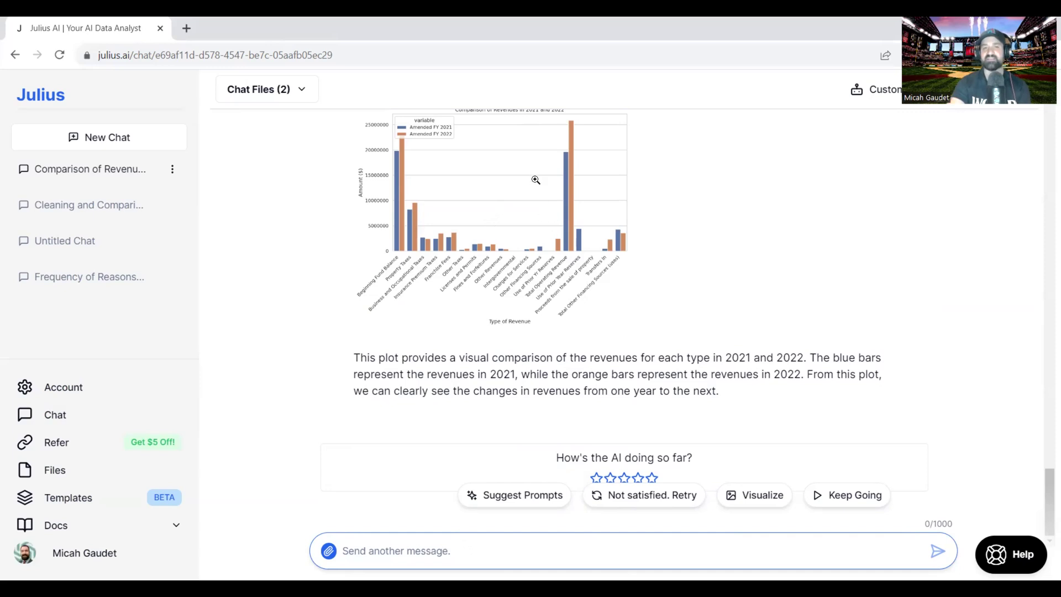
Step: Review the grouped 2021 versus 2022 revenue bar chart and let the analysis continue
scroll(468, 299, "up", 1)
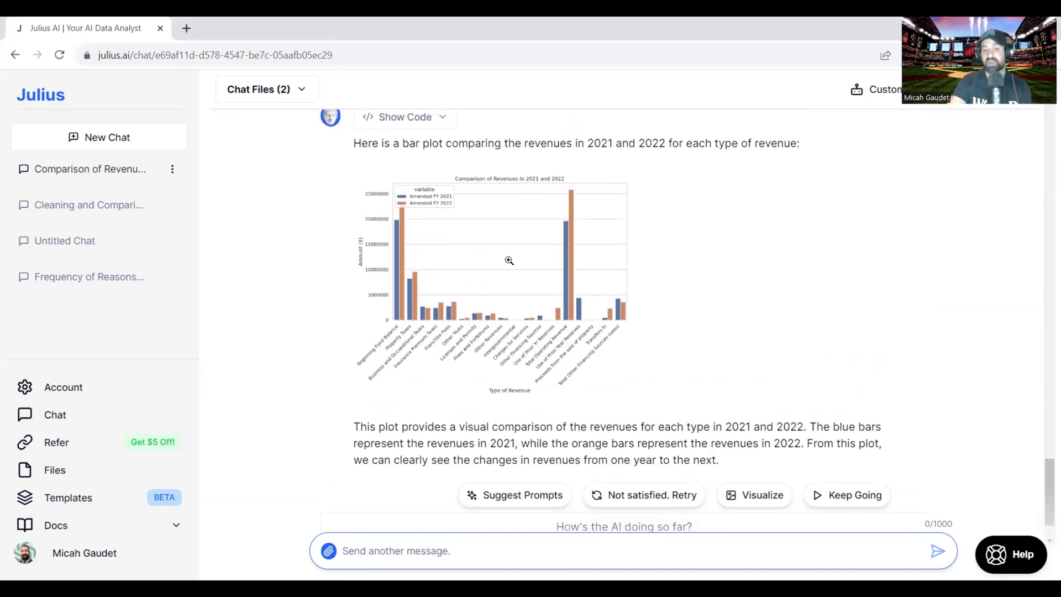
scroll(509, 260, "down", 1)
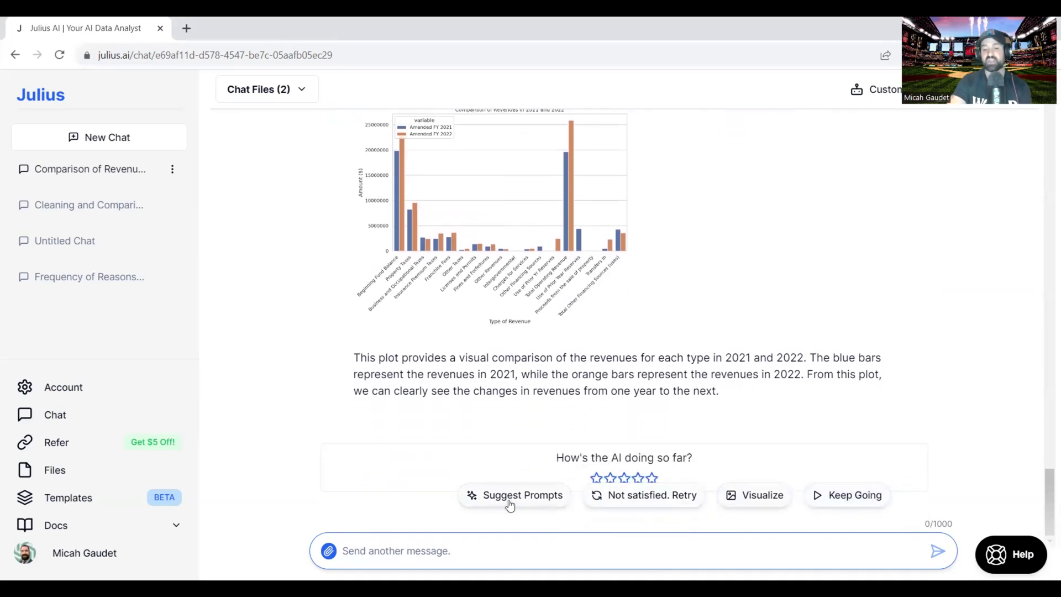
left_click(850, 495)
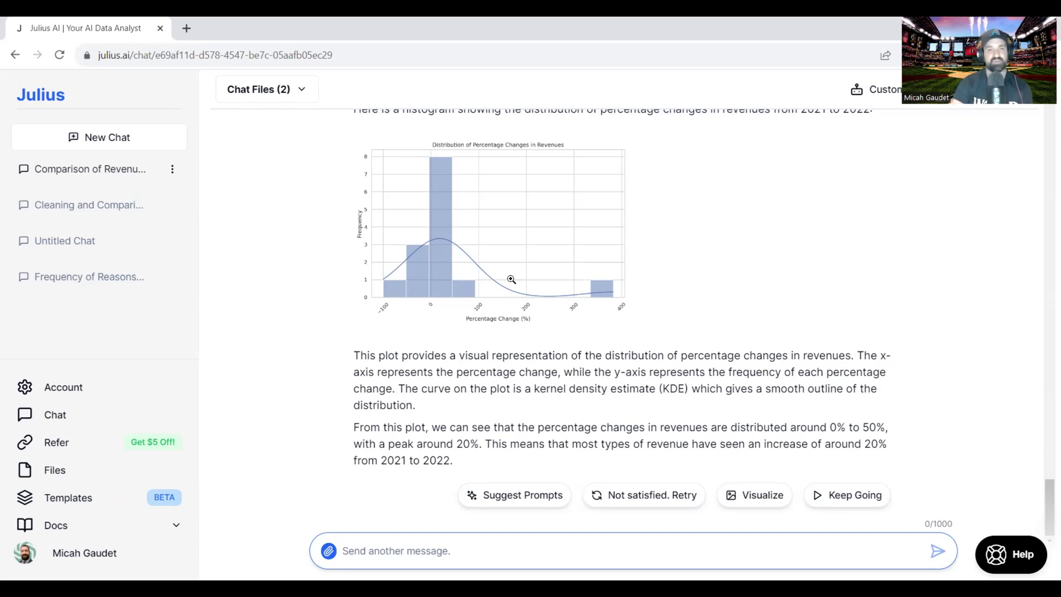
Step: Enlarge the percentage-change histogram with its density curve and scroll to its description
left_click(516, 212)
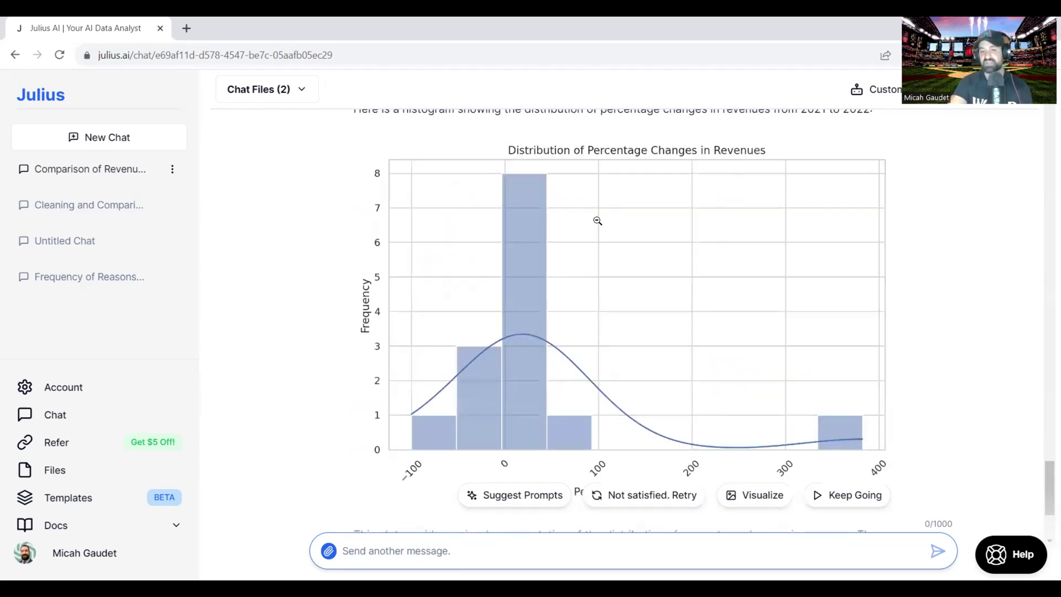
scroll(635, 310, "down", 1)
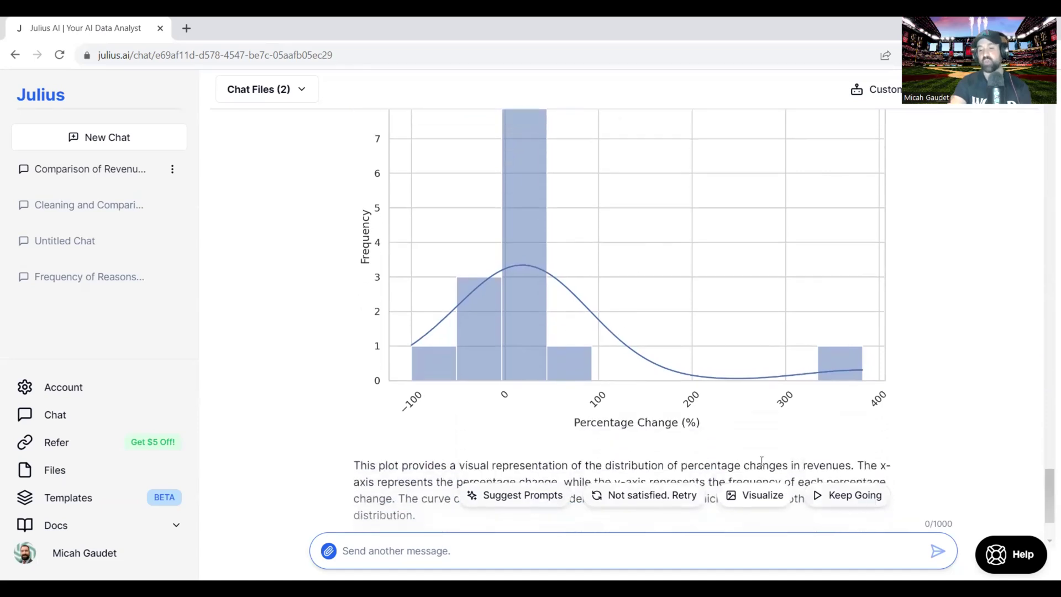
Step: Request ten suggested prompts and select suggestion 5 about a 2021 and 2022 revenue pie chart
left_click(516, 495)
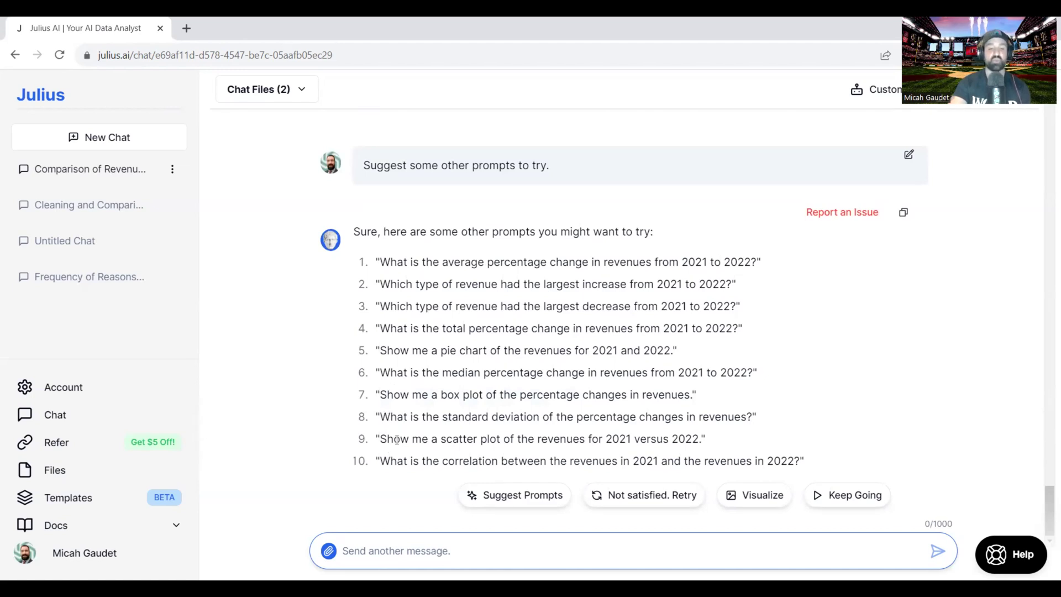
left_click_drag(378, 346, 673, 348)
key("ctrl+c")
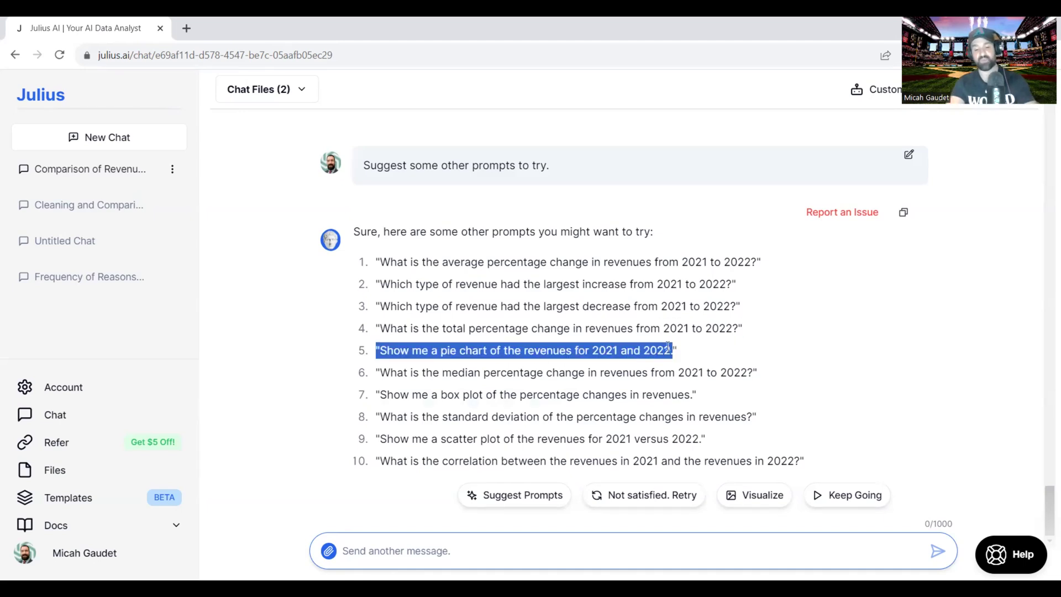
Step: Paste the copied pie chart prompt into the message box and send it
left_click(419, 551)
key("ctrl+v")
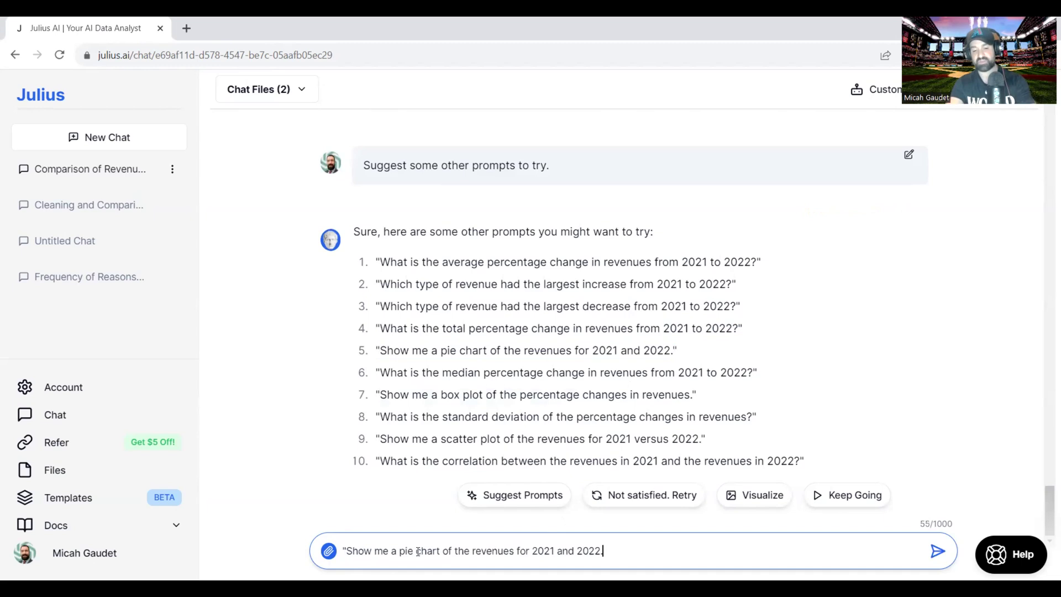
key("Return")
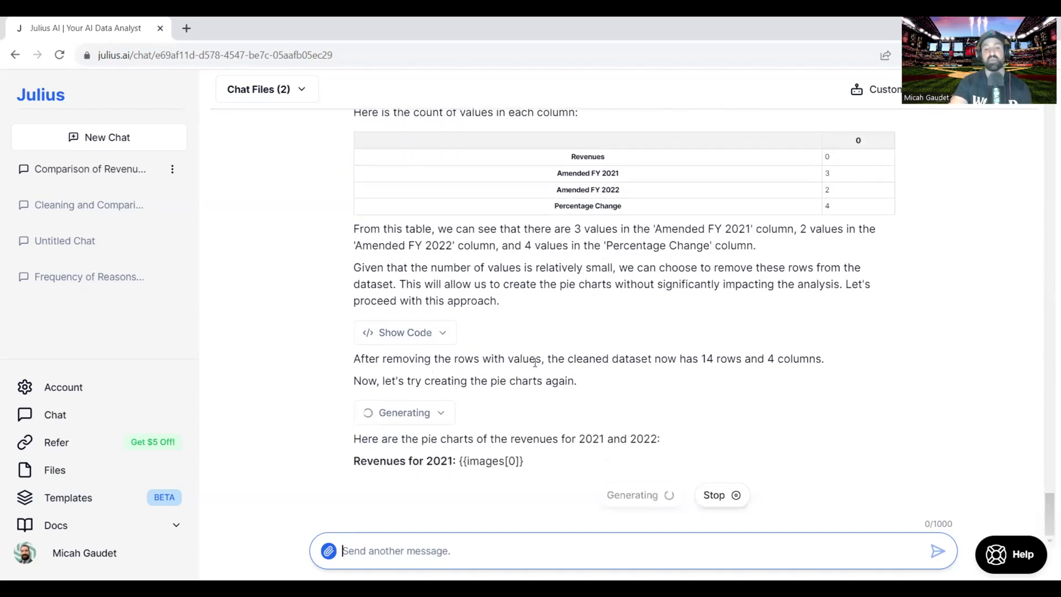
scroll(719, 236, "up", 4)
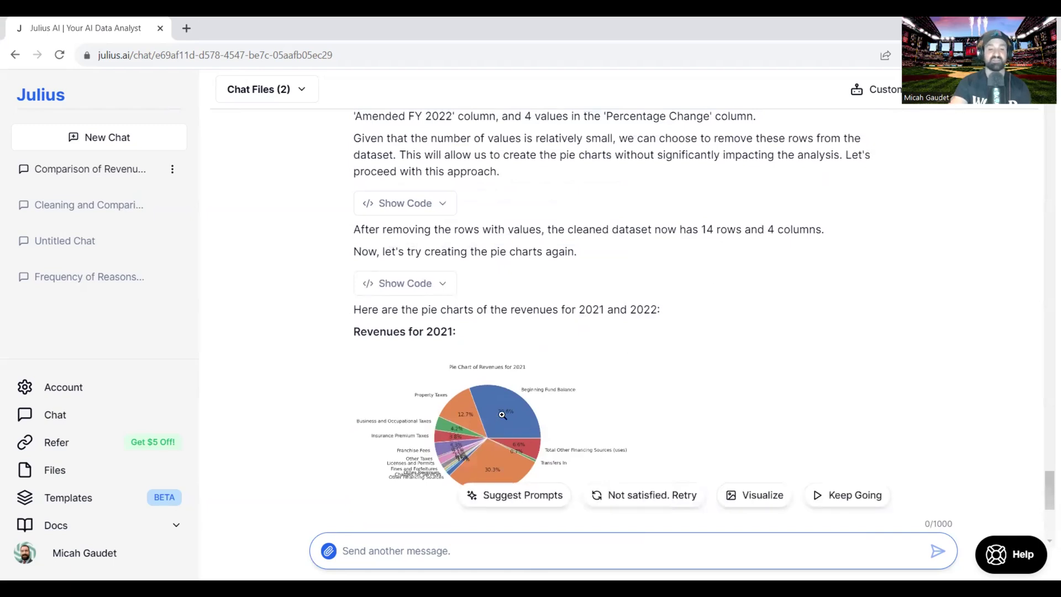
Step: Enlarge the 2021 revenues pie chart showing Beginning Fund Balance at 30.6%
scroll(502, 414, "down", 3)
left_click(514, 326)
scroll(627, 383, "down", 1)
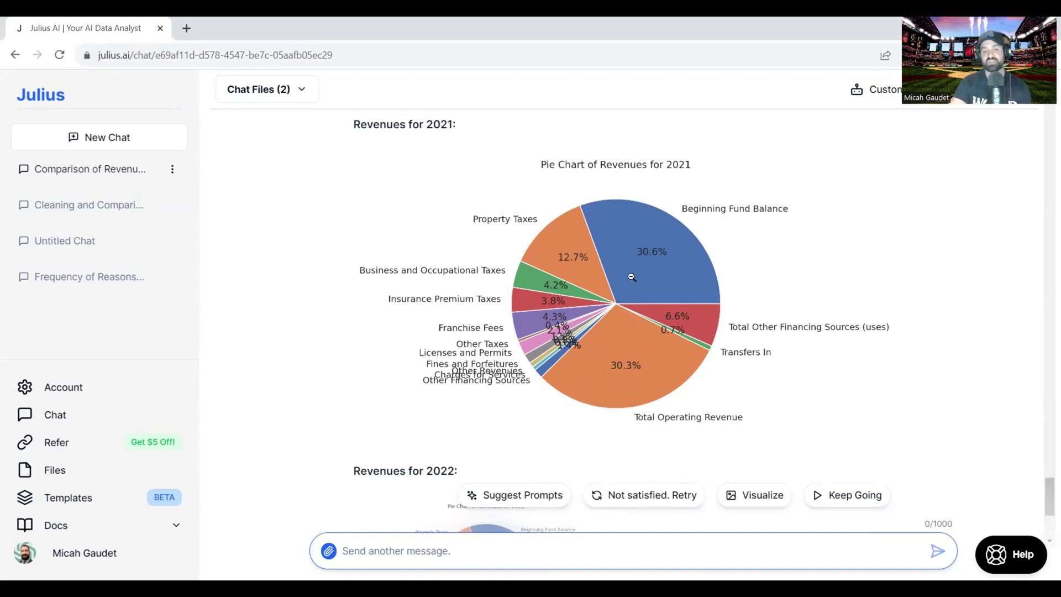
Step: Start a new empty chat and open the Customize AI settings dialog
left_click(129, 147)
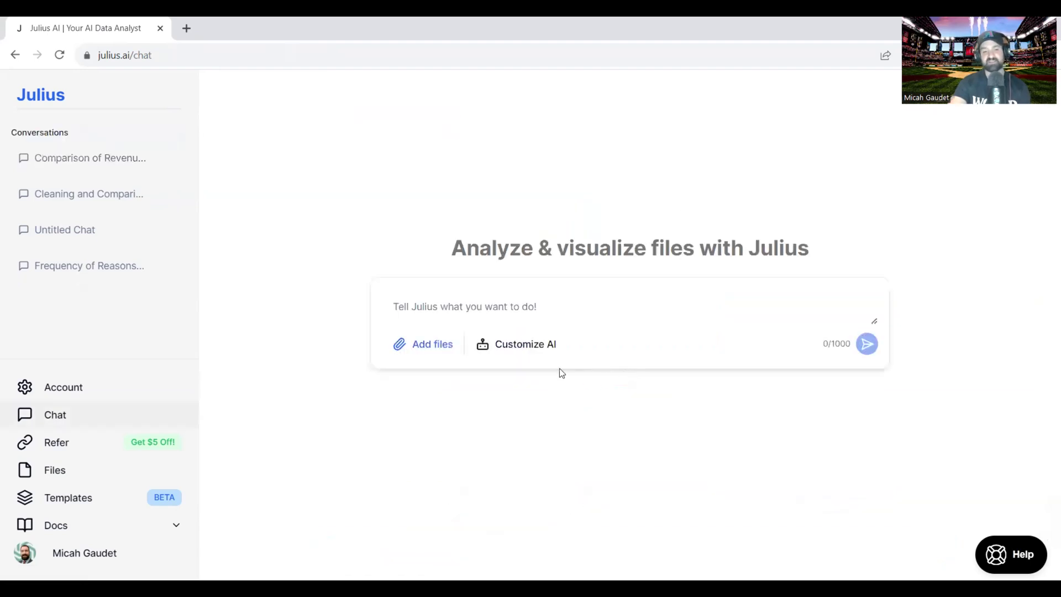
left_click(535, 344)
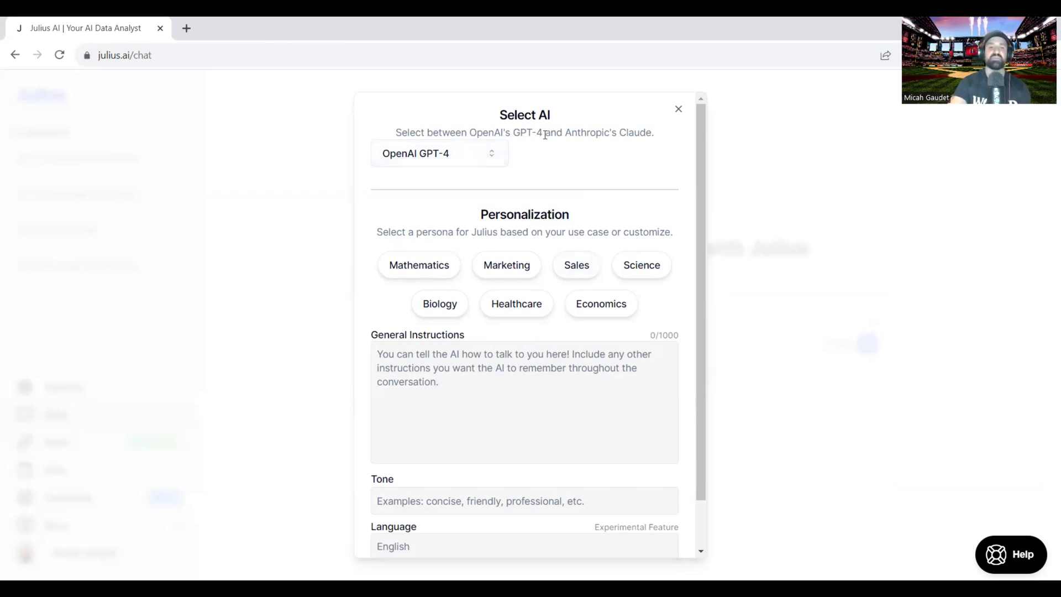
Step: List the AI models and view the Anthropic Claude description, keeping OpenAI GPT-4 selected
left_click(486, 157)
mouse_move(466, 206)
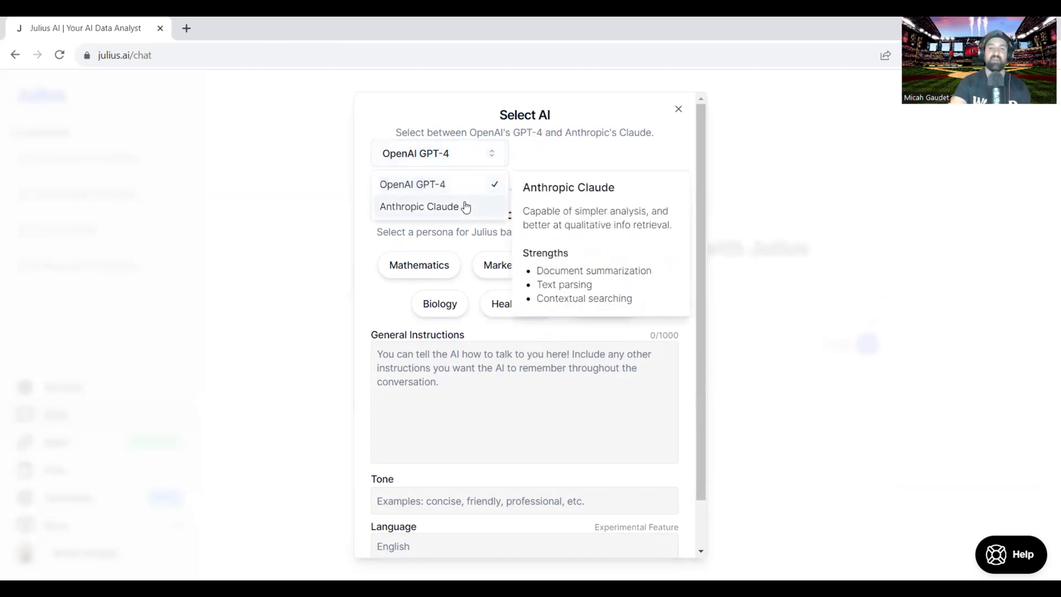